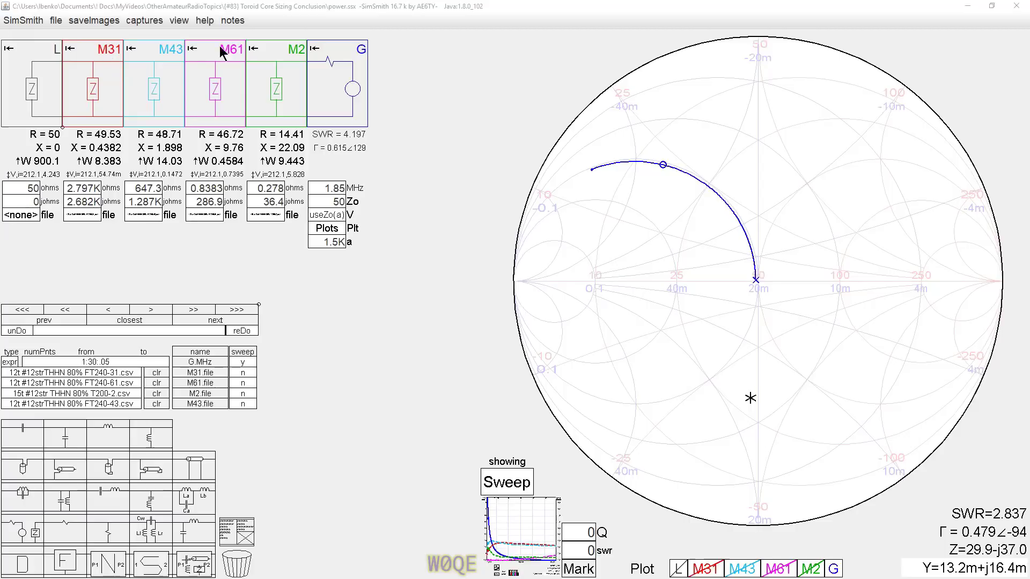
# - Inspect the M31 and M2 core blocks to get the 1.850 MHz readout: SWR 4.177, Z 14.5+j22.1
pyautogui.click(109, 56)
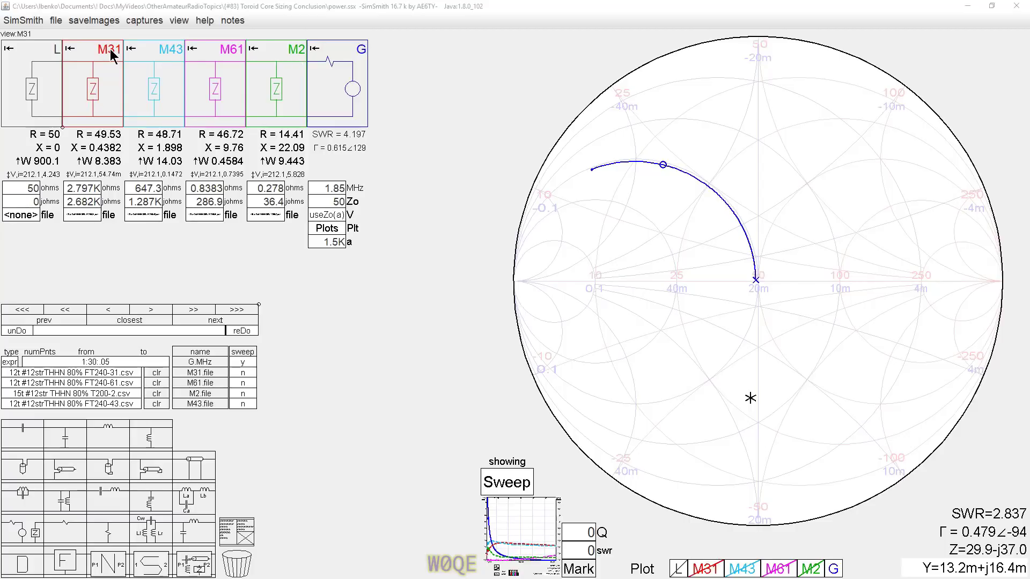
pyautogui.click(295, 51)
pyautogui.click(103, 54)
# - Insert a 2.8 nF shunt capacitor C1 before M31, dropping the 1.850 MHz SWR to 1.054
pyautogui.click(664, 166)
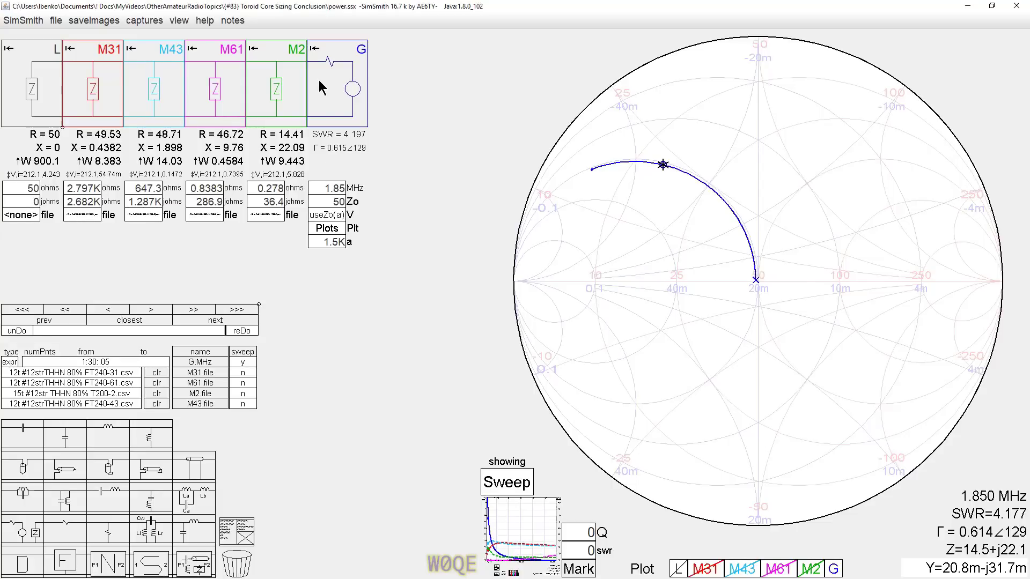
pyautogui.moveTo(72, 442); pyautogui.dragTo(87, 117)
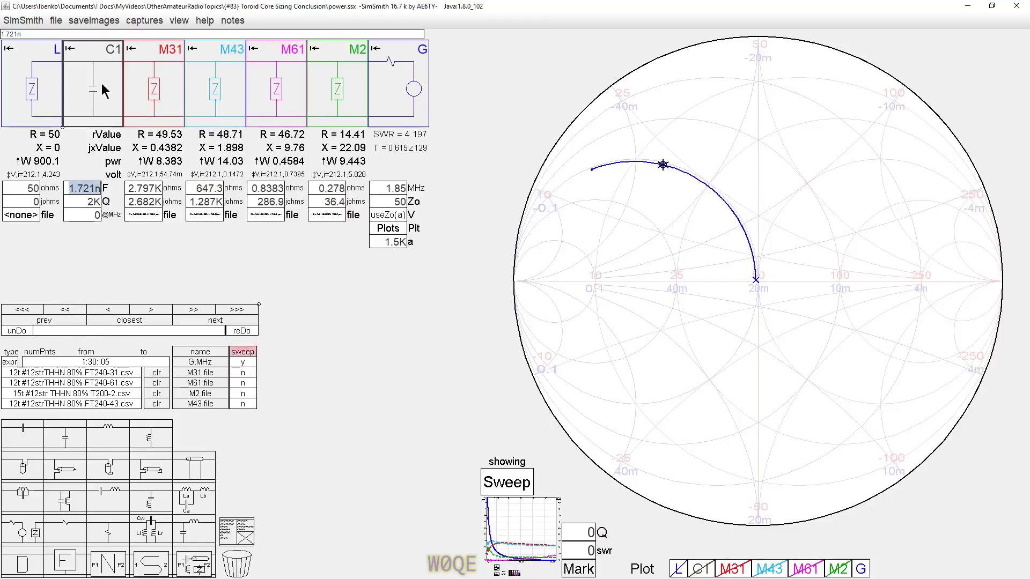
pyautogui.click(79, 184)
pyautogui.scroll(10, 83, 187)
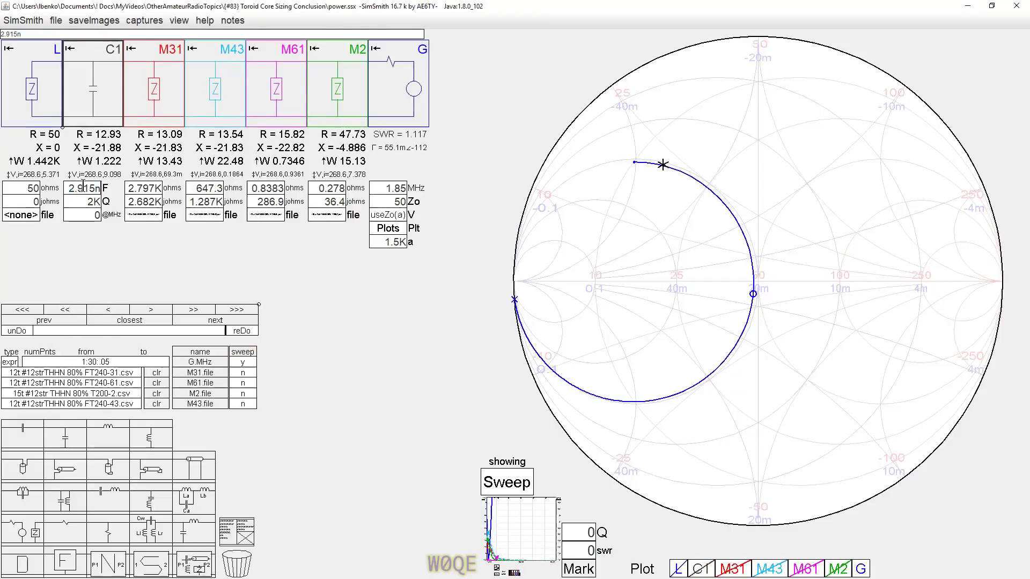
pyautogui.scroll(-3, 84, 188)
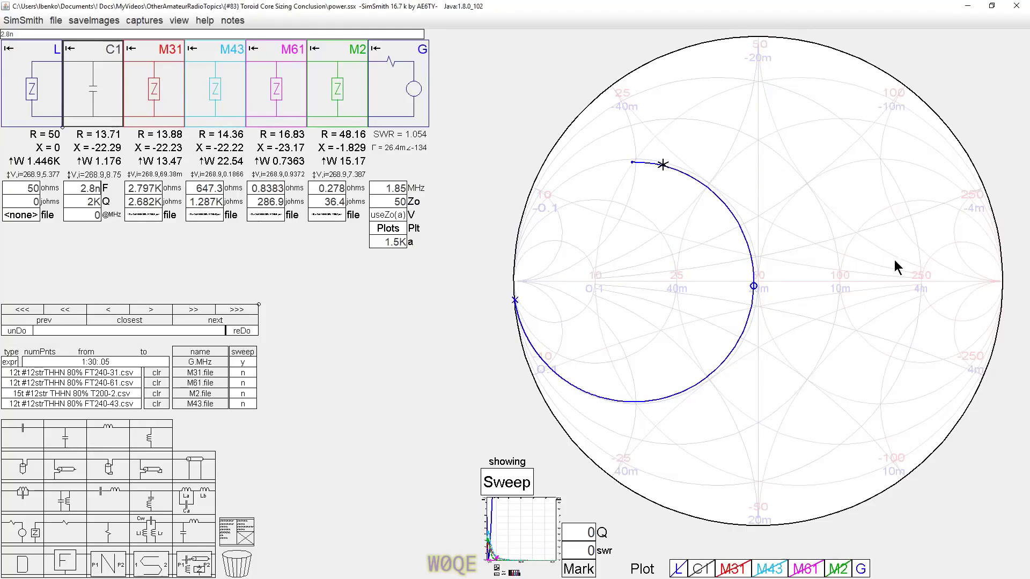
pyautogui.click(754, 288)
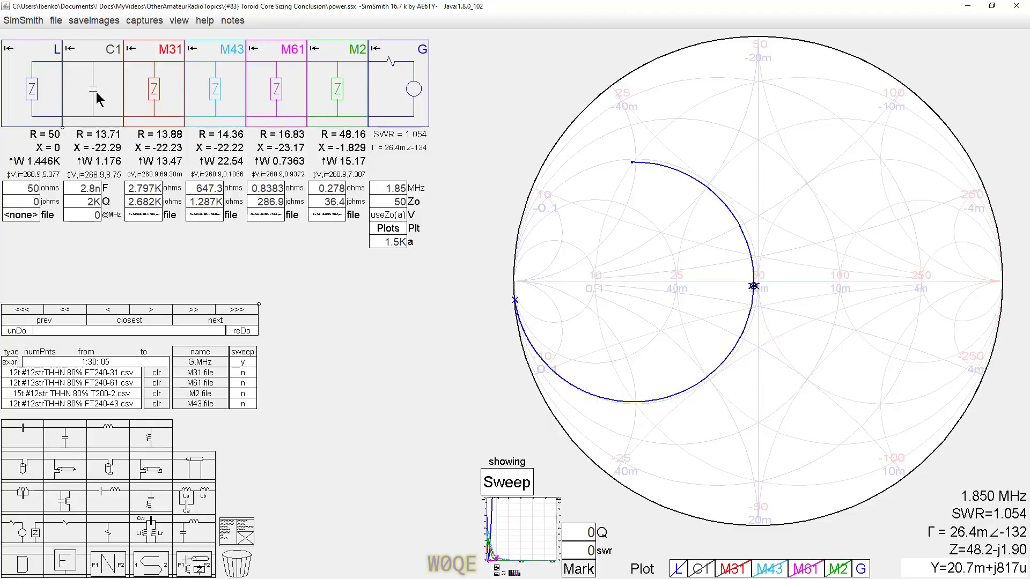
# - Set markers at 28.5, 7 and 1.85 MHz, delete C1, and read 7.200 MHz: SWR 1.468, Z 42.7+j16.3
pyautogui.click(388, 189)
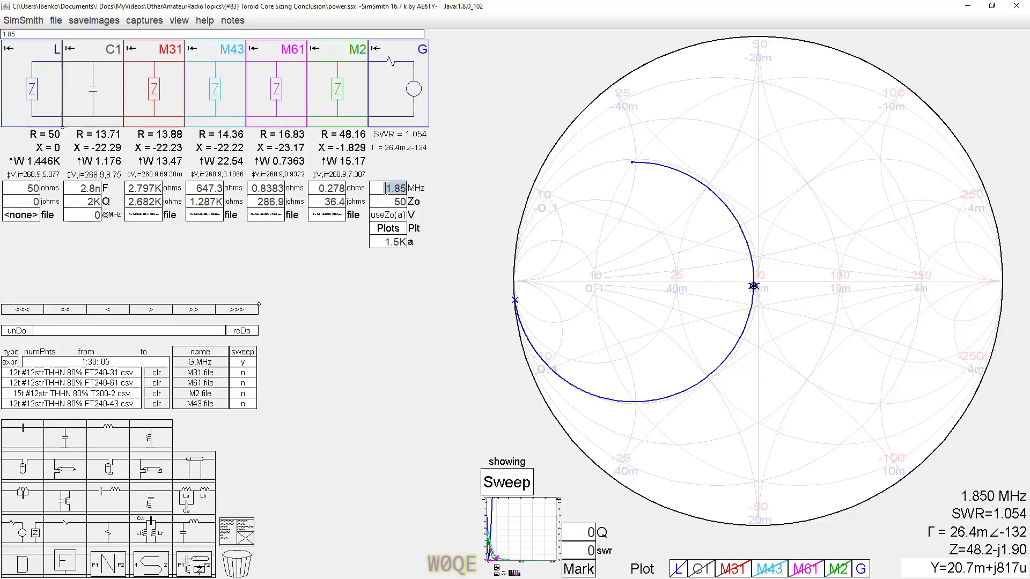
pyautogui.write('1.857')
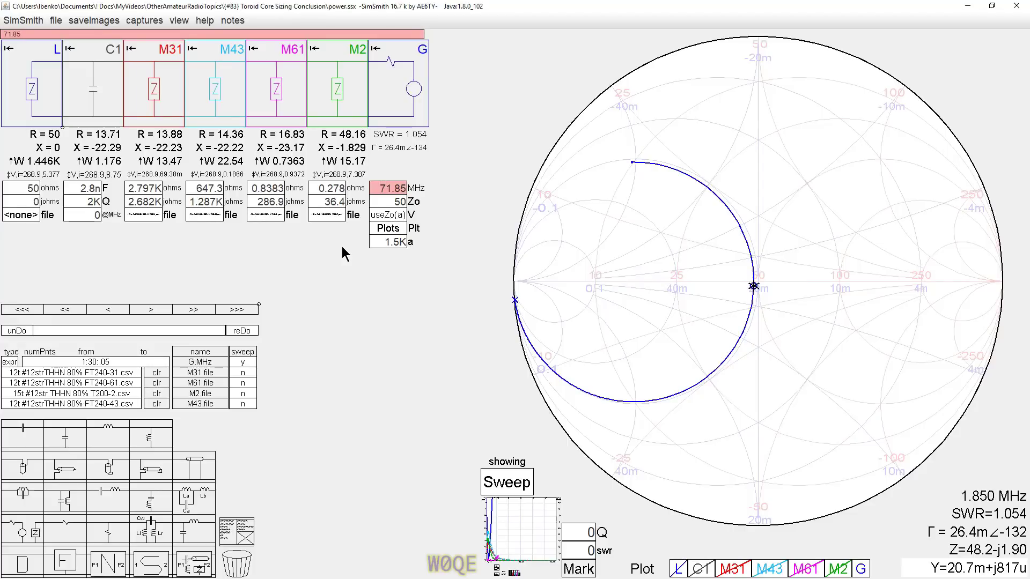
pyautogui.write('28.5 7')
pyautogui.press('Return')
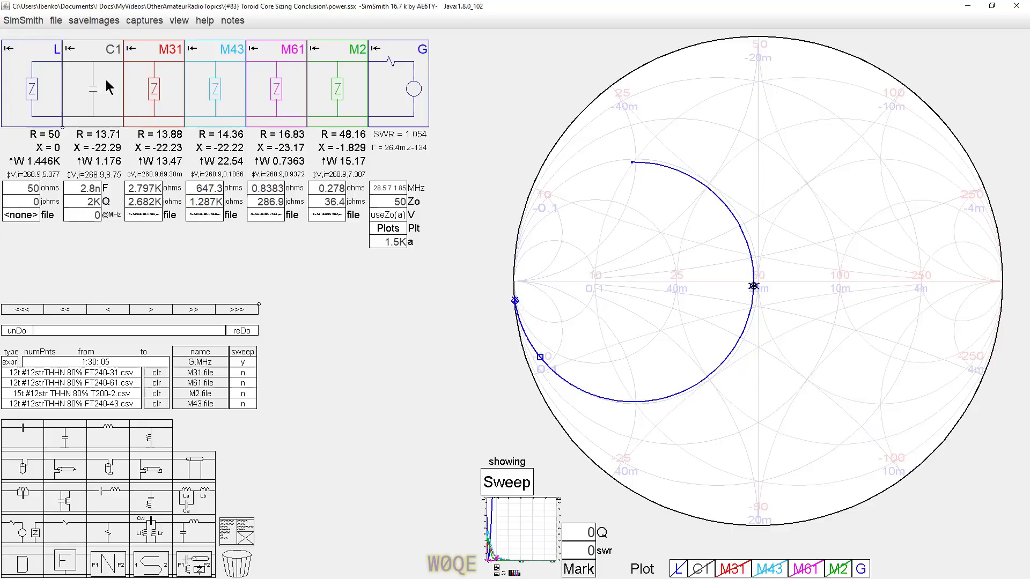
pyautogui.moveTo(108, 84)
pyautogui.mouseDown()
pyautogui.moveTo(114, 163)
pyautogui.moveTo(260, 533)
pyautogui.moveTo(236, 558)
pyautogui.moveTo(247, 570)
pyautogui.mouseUp()
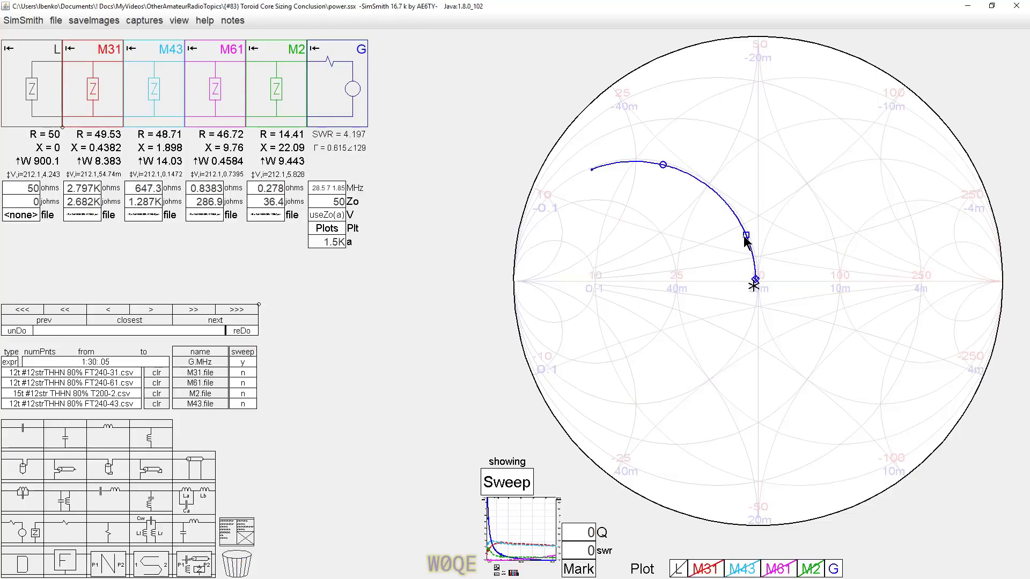
pyautogui.click(748, 237)
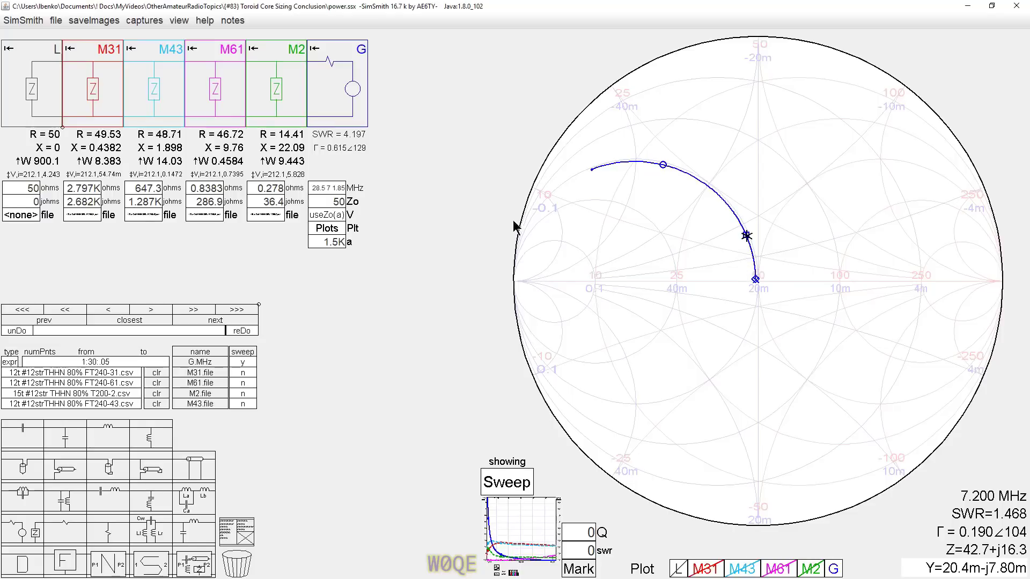
# - Show the 1–30 MHz dissipated-power sweep for the four cores with the generator SWR trace hidden
pyautogui.click(518, 490)
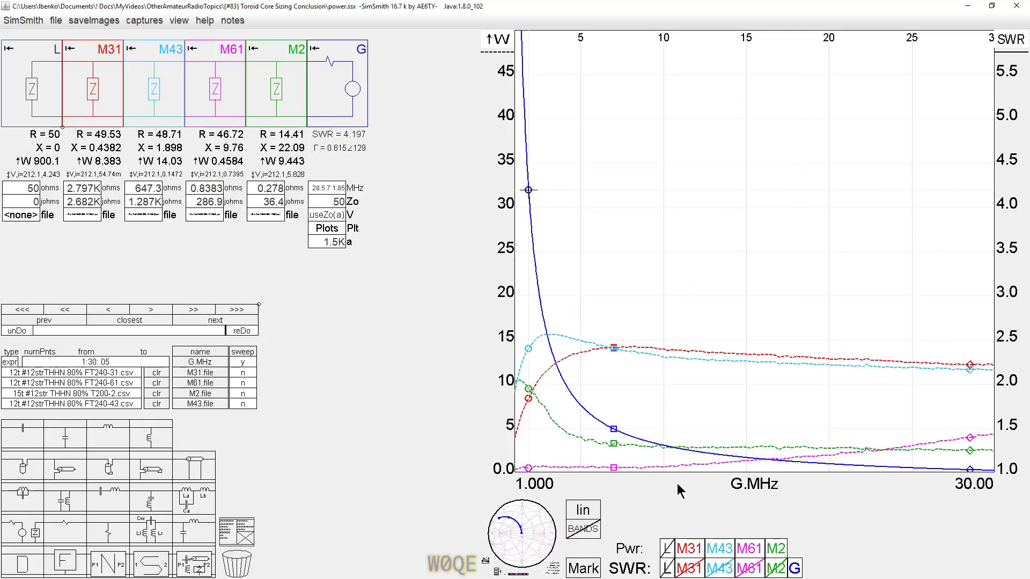
pyautogui.click(794, 570)
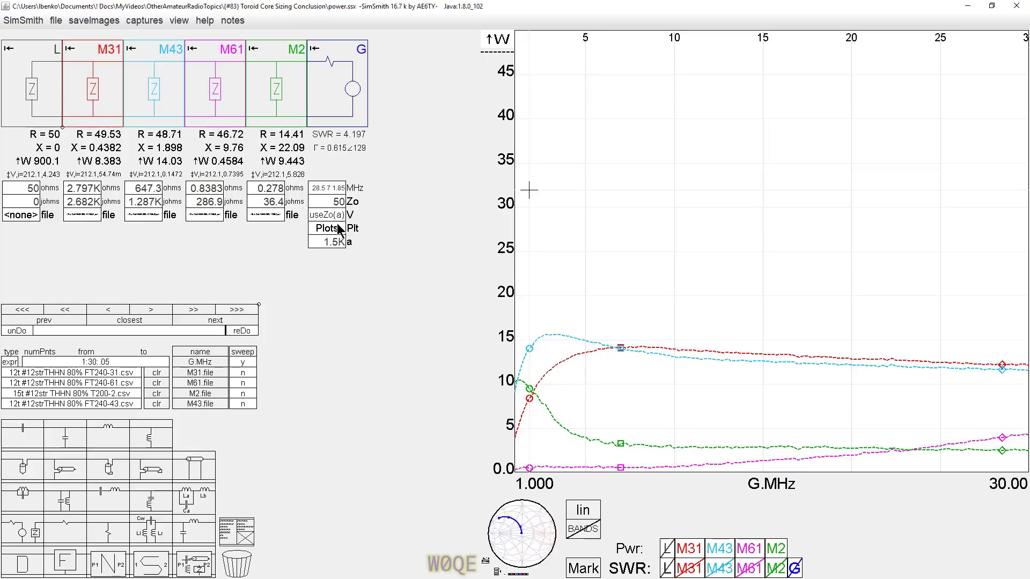
# - Set the generator voltage to xMtch(a) and read the M43 core's 22.6 W at 1.850 MHz
pyautogui.click(330, 215)
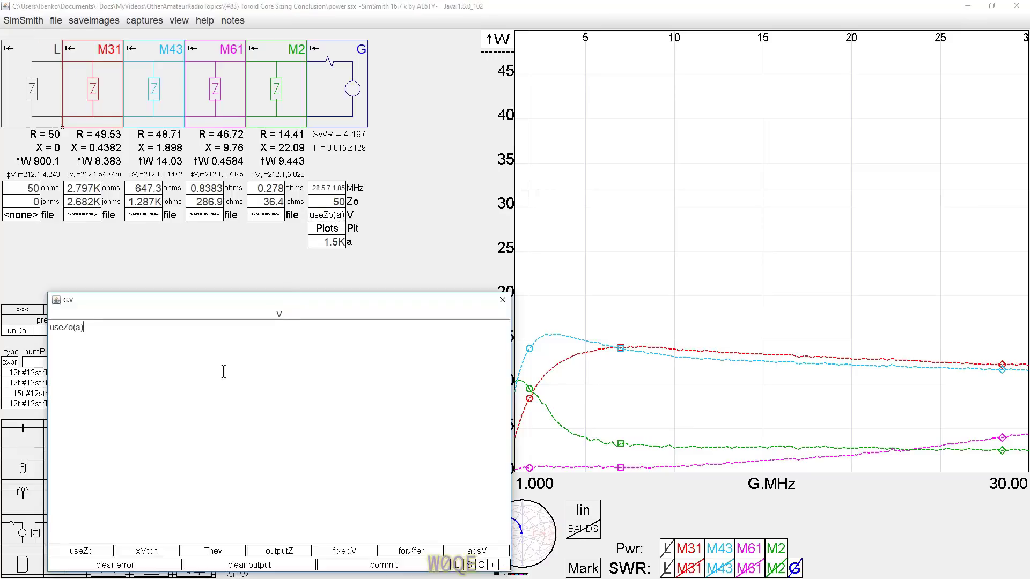
pyautogui.click(161, 552)
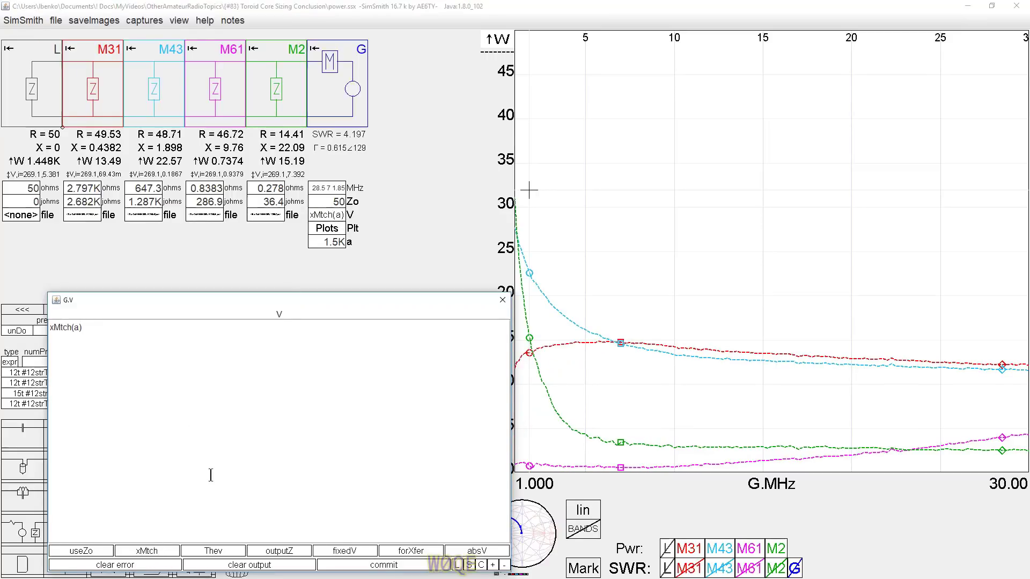
pyautogui.click(503, 300)
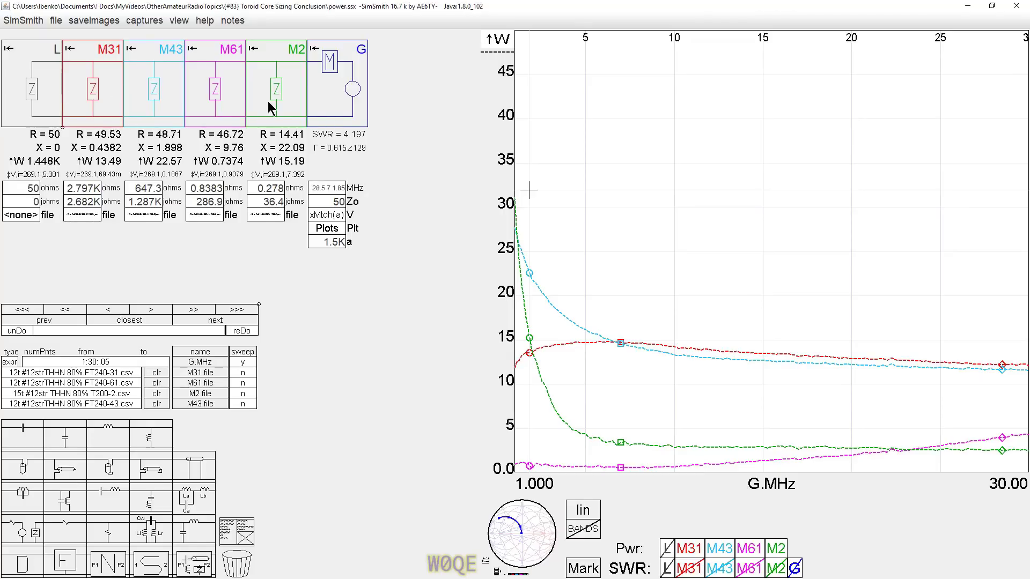
pyautogui.click(533, 278)
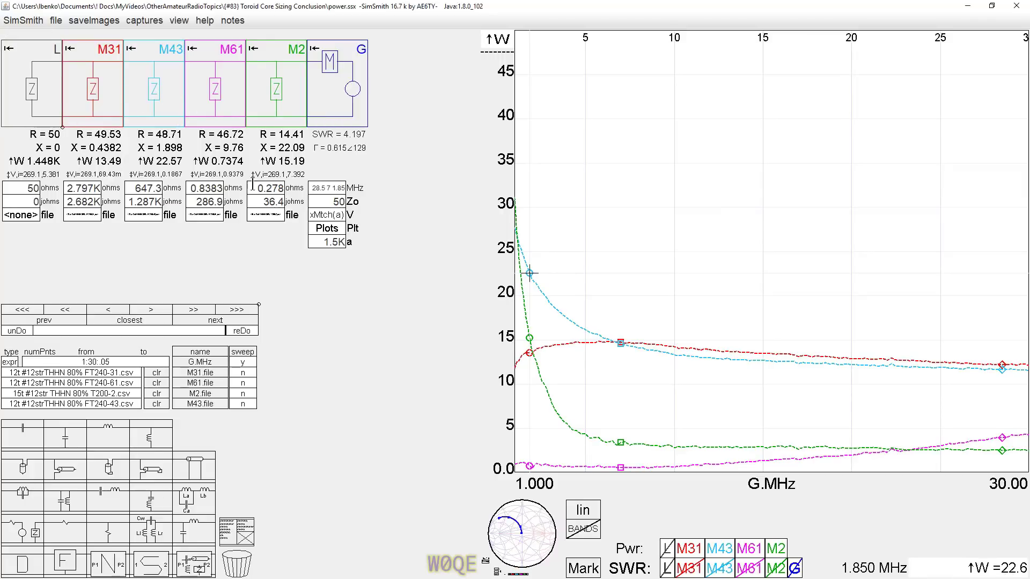
# - Read the green M2 curve's dissipation at 1.85 MHz, about 15.2 W
pyautogui.click(529, 339)
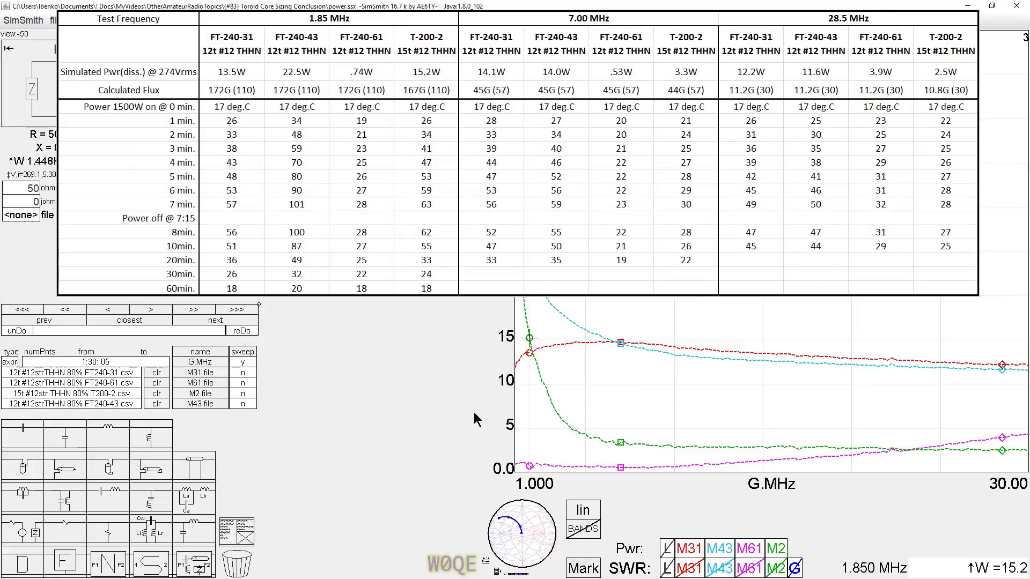
# - Rescale the plot's ↑W power axis to extend to about 30 W
pyautogui.scroll(-2, 507, 453)
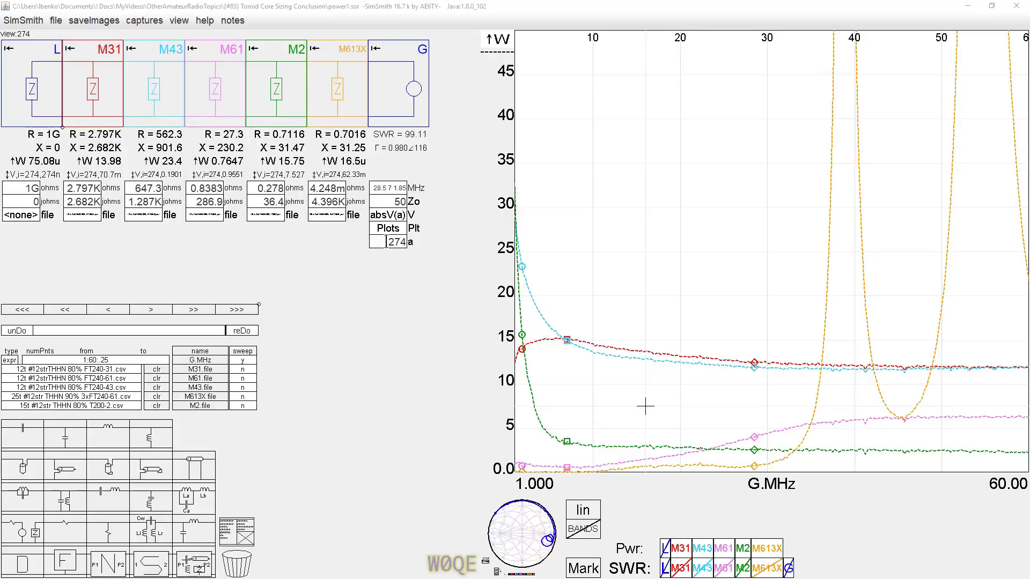
# - Change the Plots drive value a from 274 to 1000 so all core curves recalculate
pyautogui.doubleClick(387, 240)
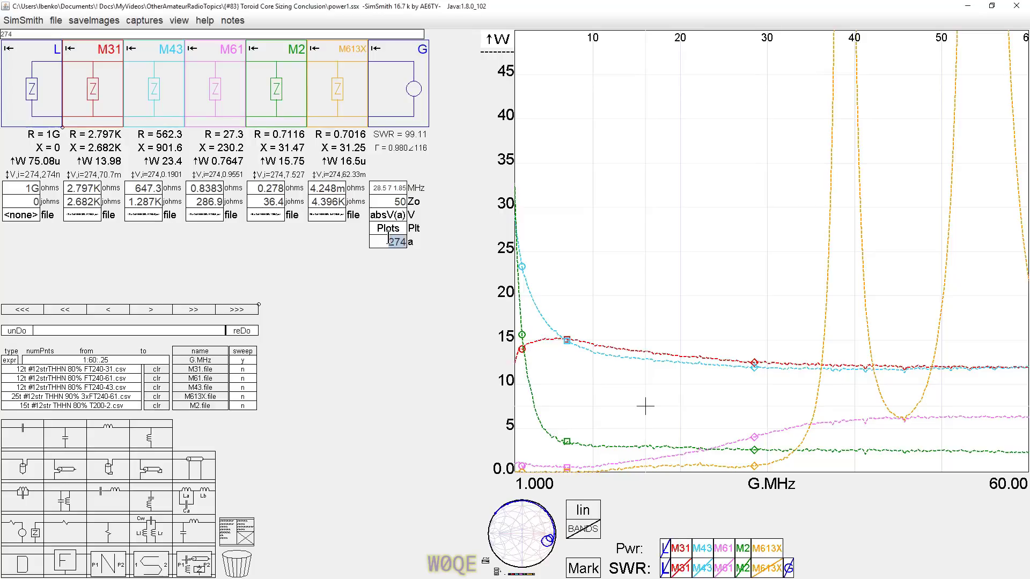
pyautogui.click(386, 244)
pyautogui.scroll(10, 385, 246)
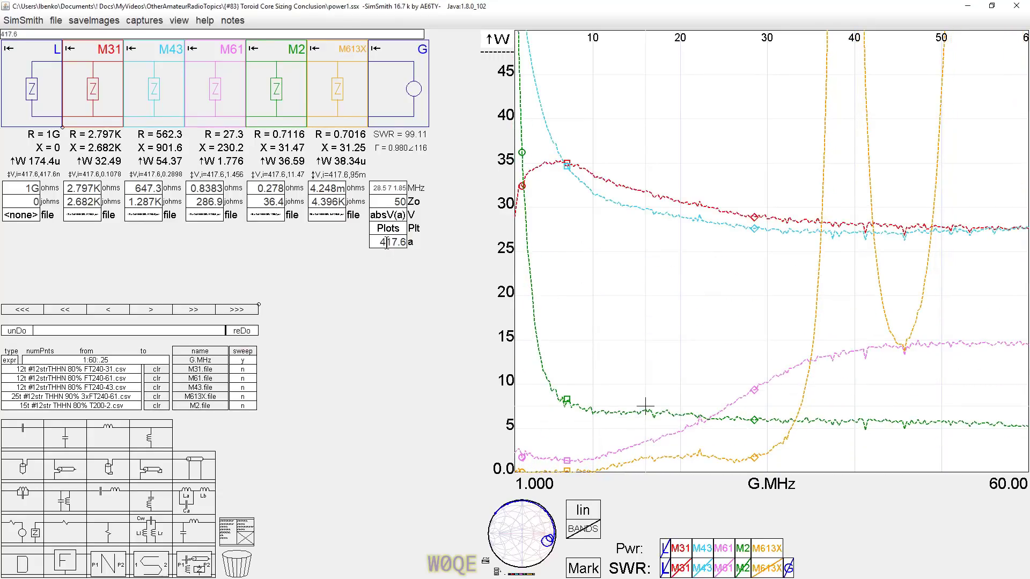
pyautogui.scroll(7, 386, 242)
pyautogui.scroll(7, 387, 244)
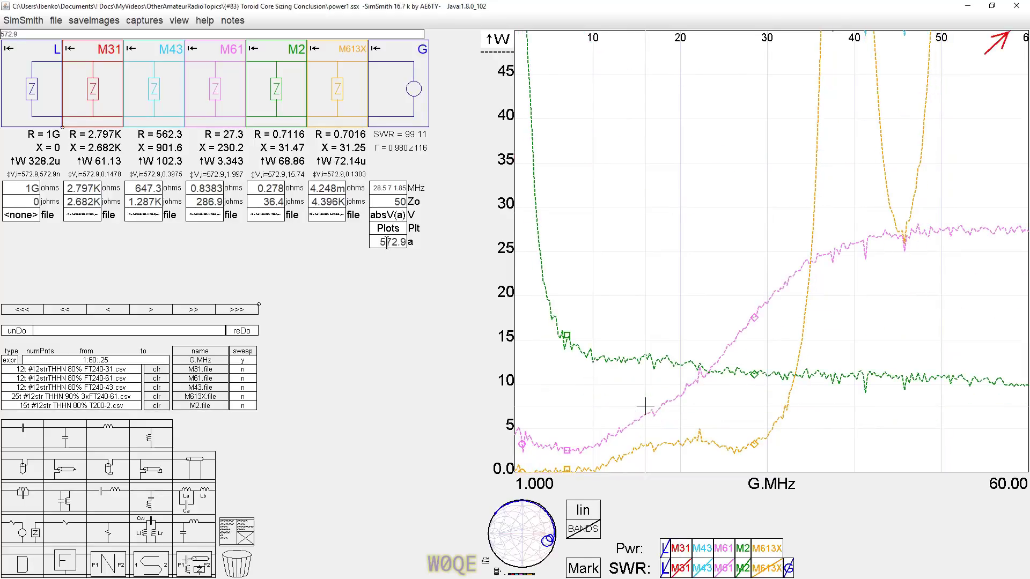
pyautogui.scroll(4, 387, 244)
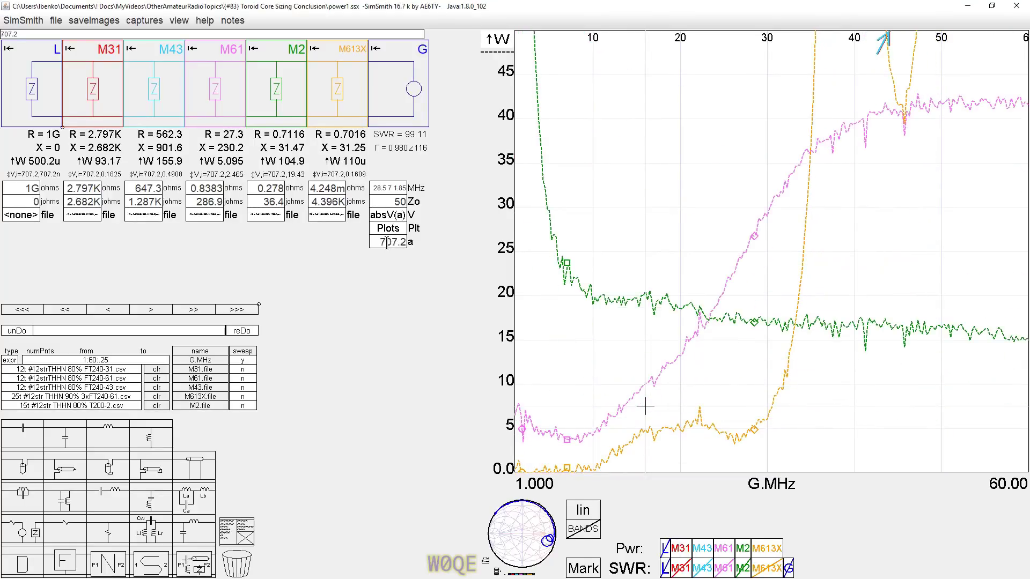
pyautogui.scroll(2, 387, 244)
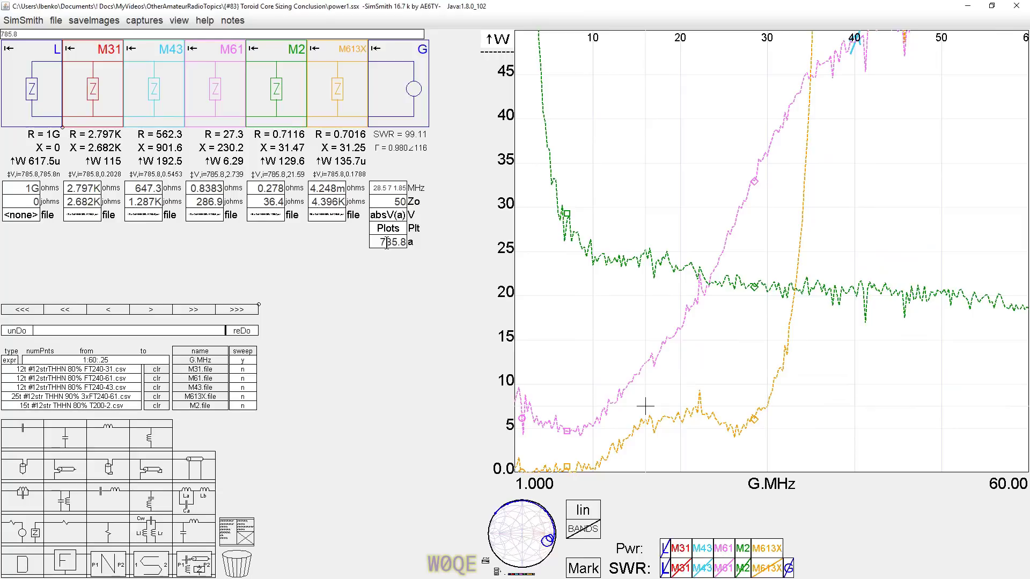
pyautogui.scroll(1, 387, 244)
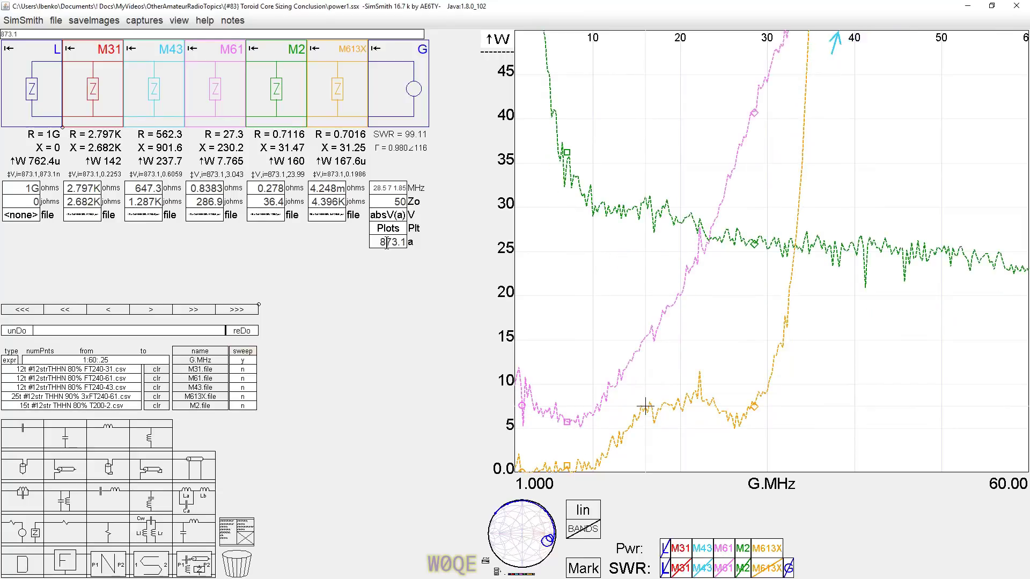
pyautogui.scroll(1, 387, 244)
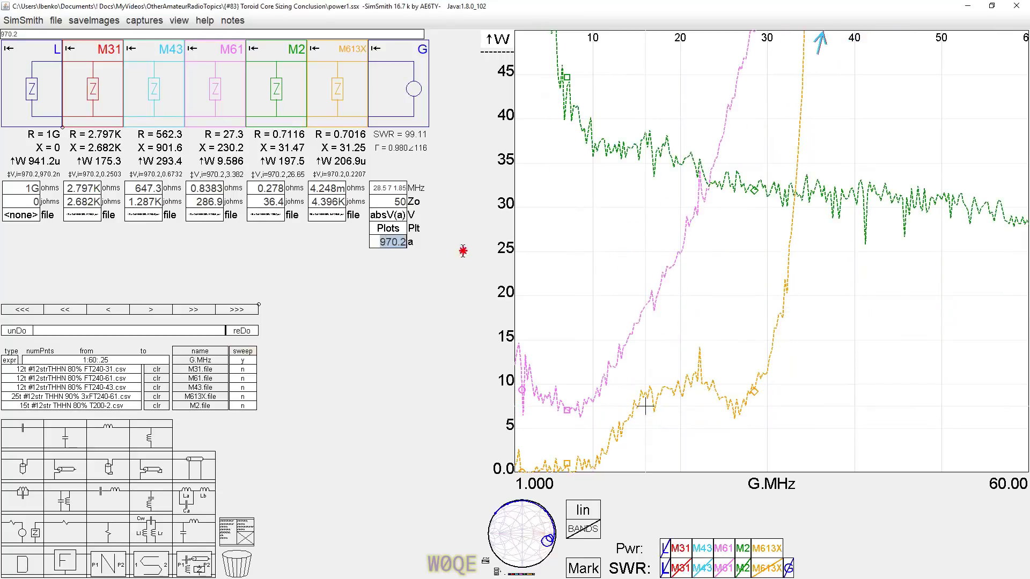
pyautogui.write('100')
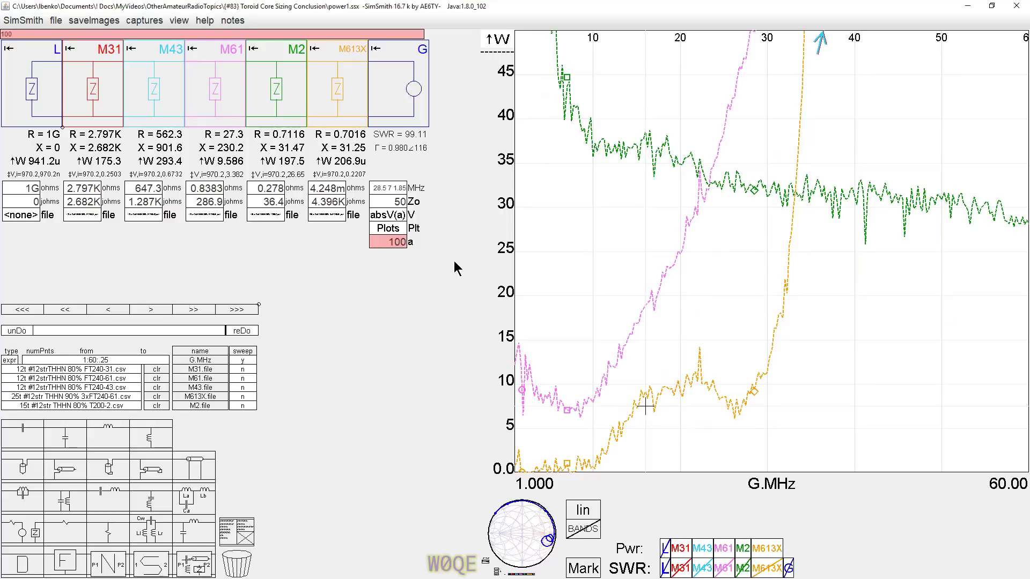
pyautogui.write('0')
pyautogui.press('Return')
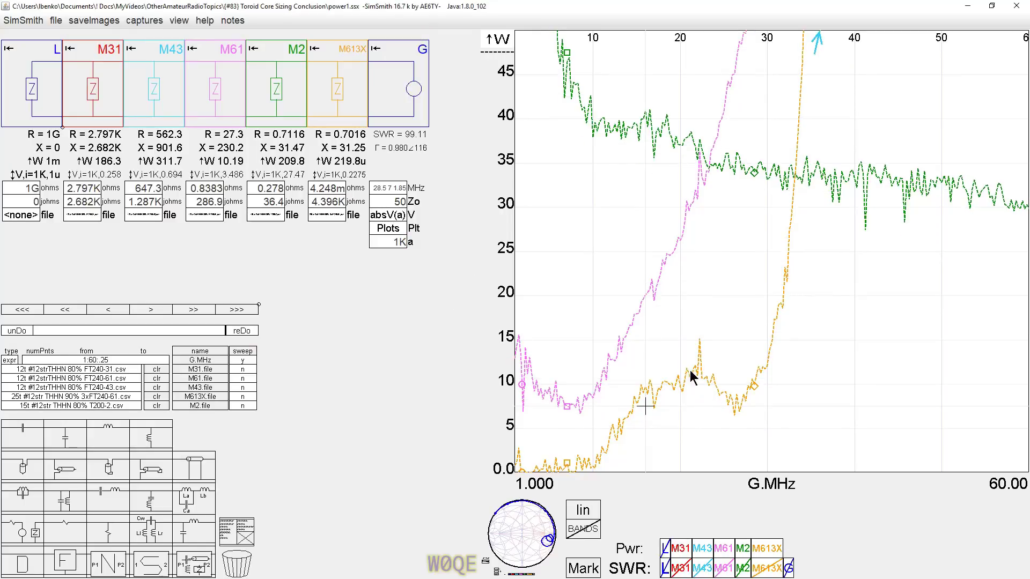
# - Read the orange M613X curve's dissipation at 28.5 MHz, 7 MHz and about 1.75 MHz
pyautogui.click(753, 386)
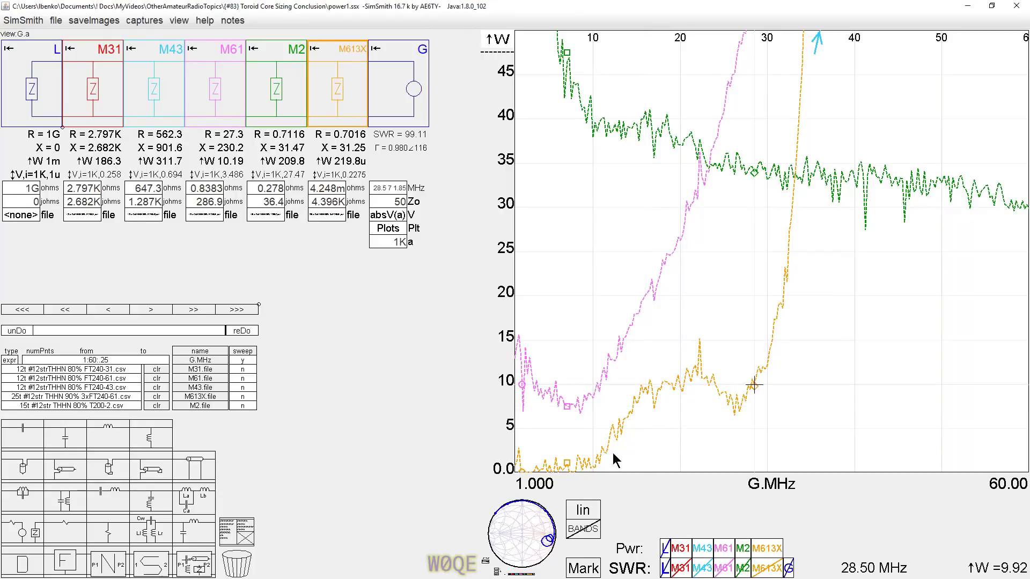
pyautogui.click(568, 464)
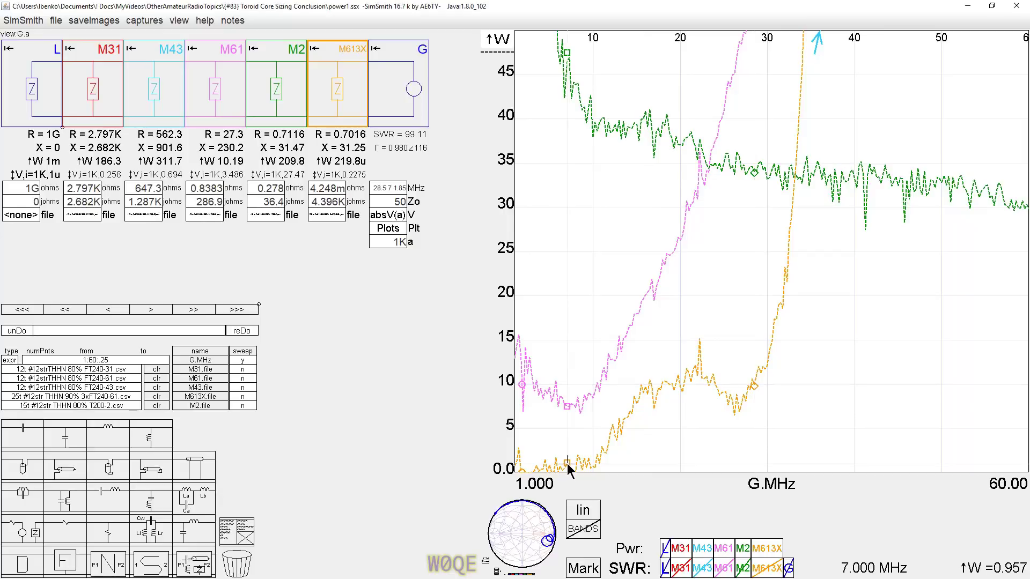
pyautogui.click(522, 471)
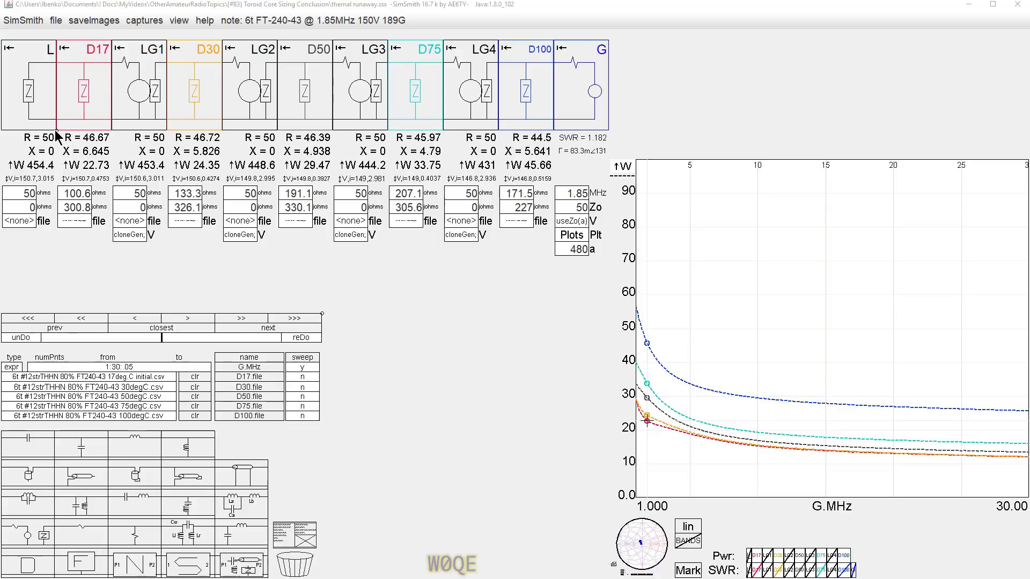
# - Enlarge the plot and read the 30, 50, 75 and 100 °C curves near 1.85 MHz, topping at 45.7 W
pyautogui.moveTo(57, 131); pyautogui.dragTo(45, 139)
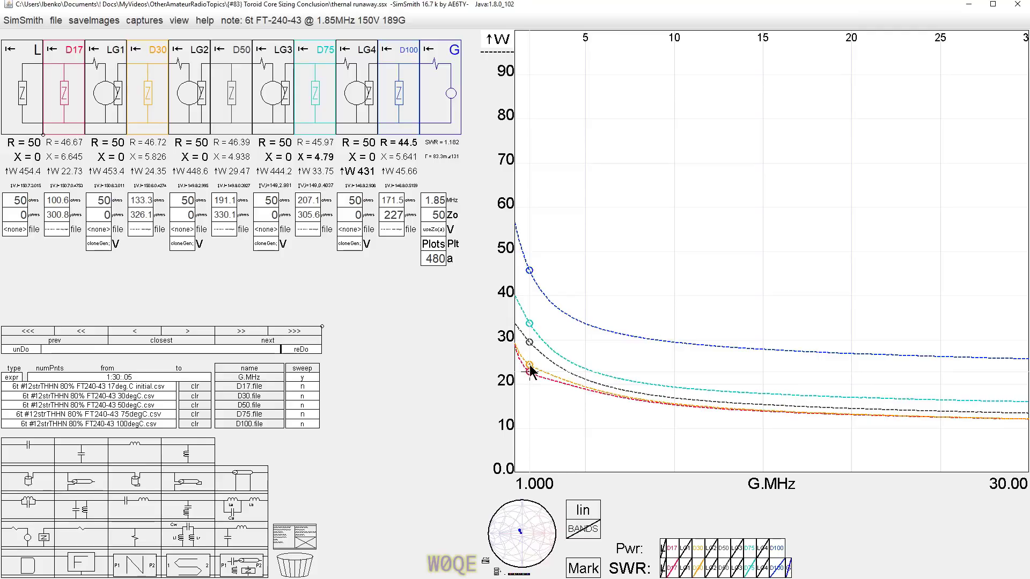
pyautogui.click(530, 366)
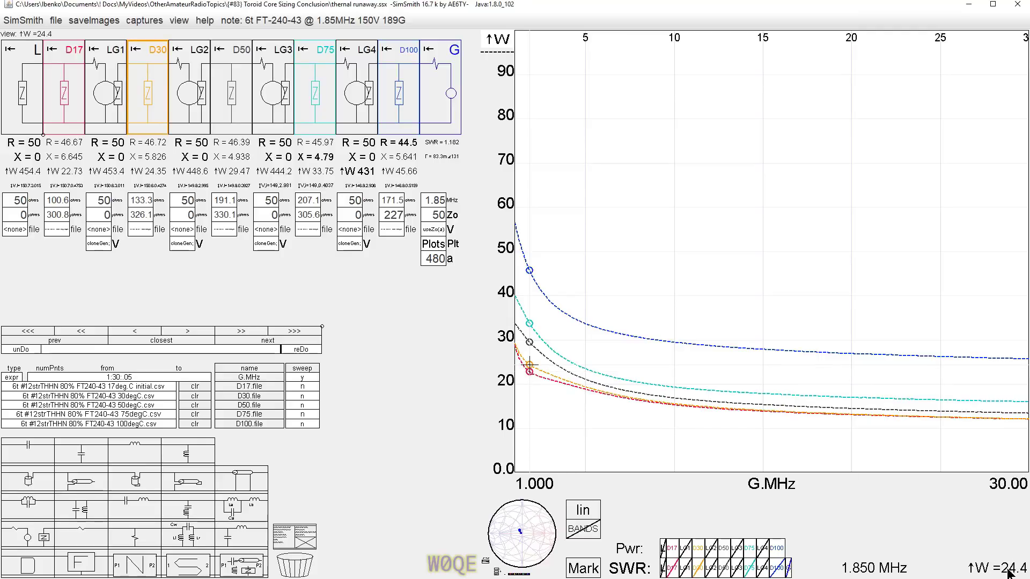
pyautogui.click(241, 100)
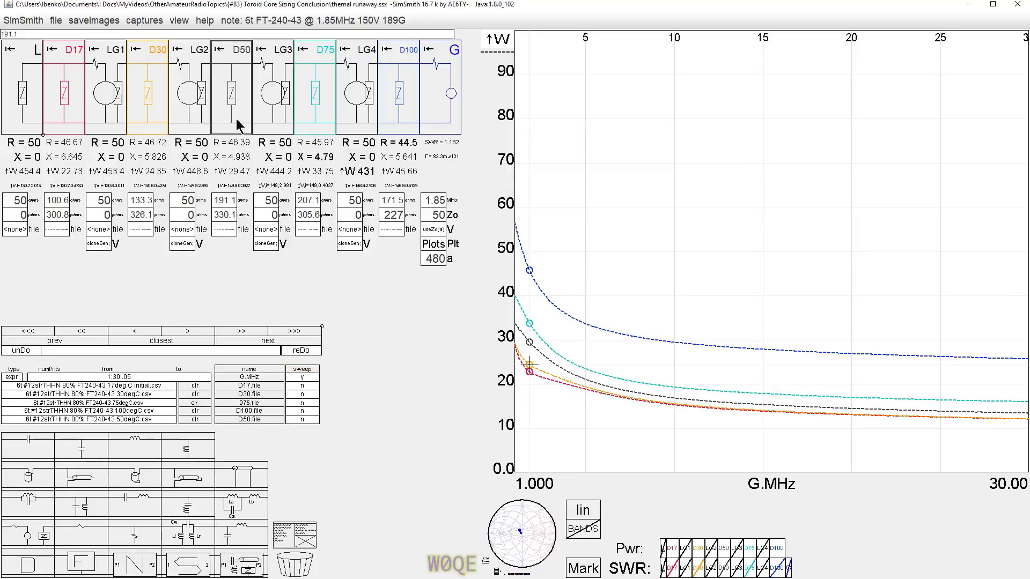
pyautogui.click(529, 342)
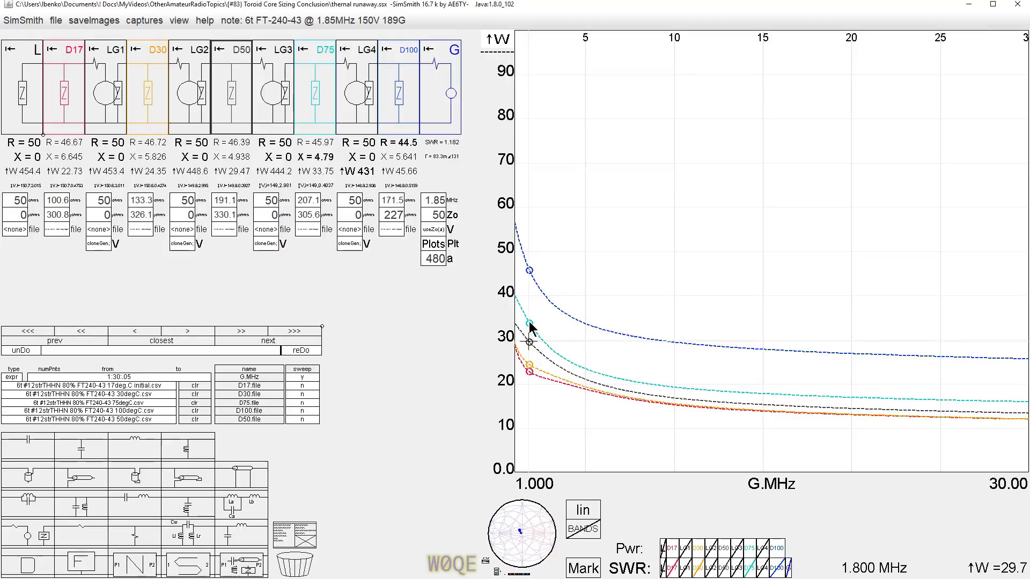
pyautogui.click(529, 324)
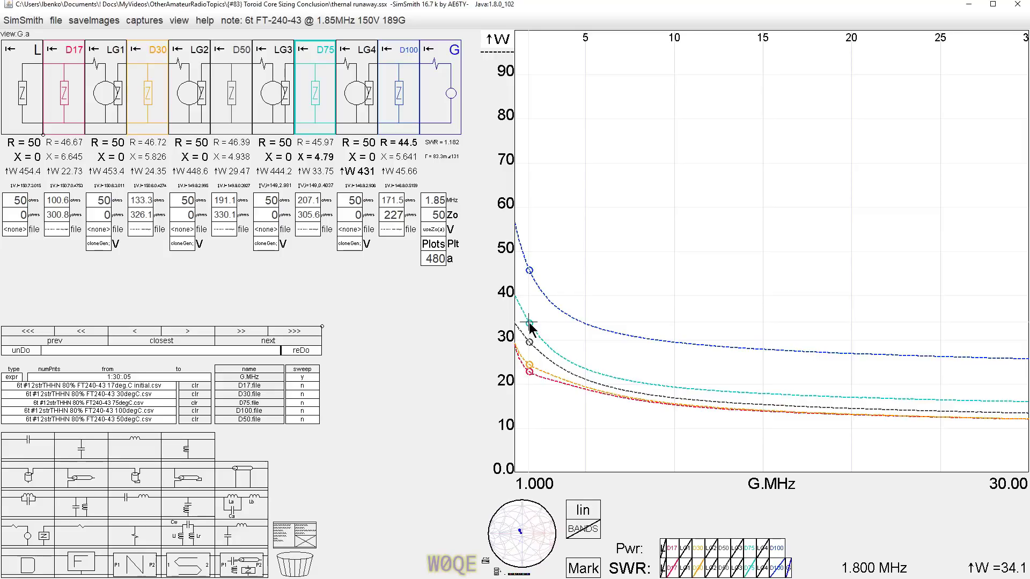
pyautogui.click(530, 324)
pyautogui.click(529, 271)
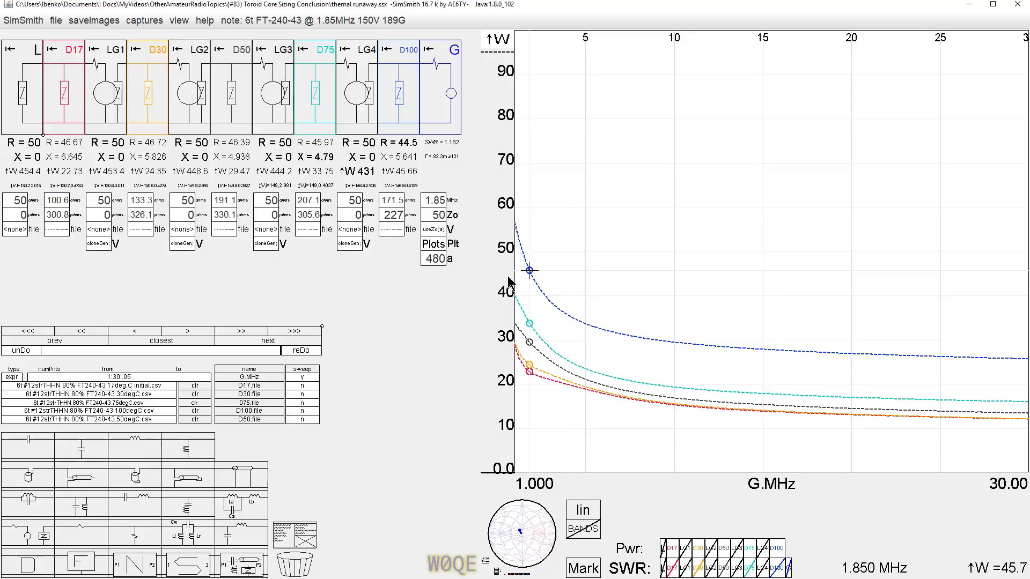
# - Open the U1 directional coupler's internal schematic and script in the saturation test model
pyautogui.scroll(1, 456, 308)
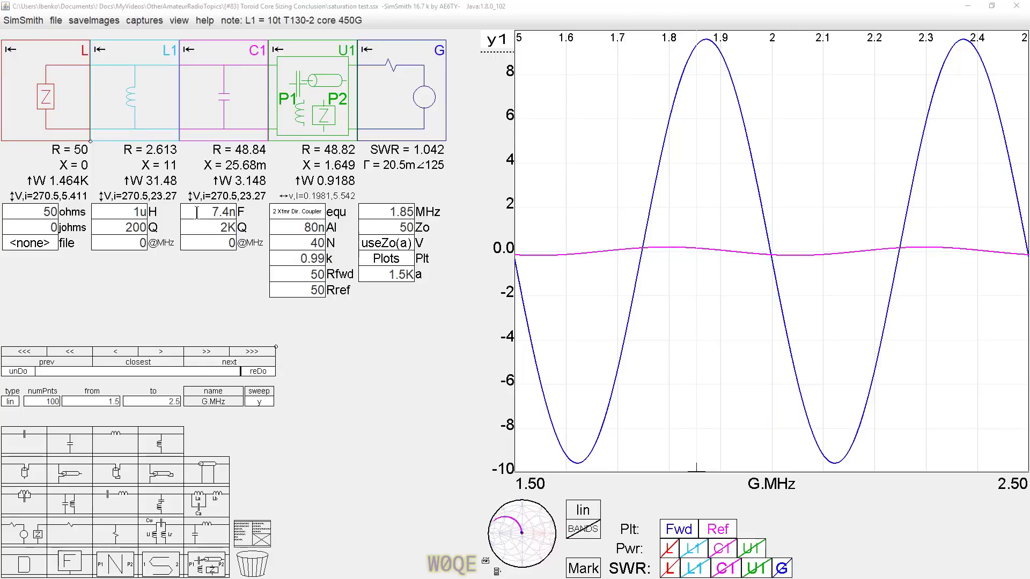
pyautogui.click(282, 211)
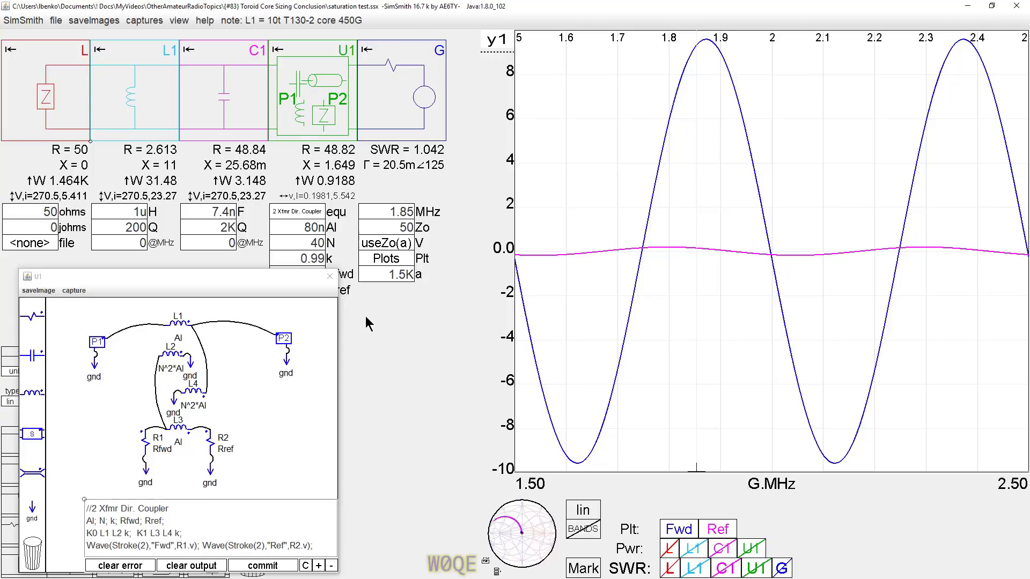
# - Close the U1 coupler's subcircuit editor to reveal the saturation test circuit and plot
pyautogui.click(330, 276)
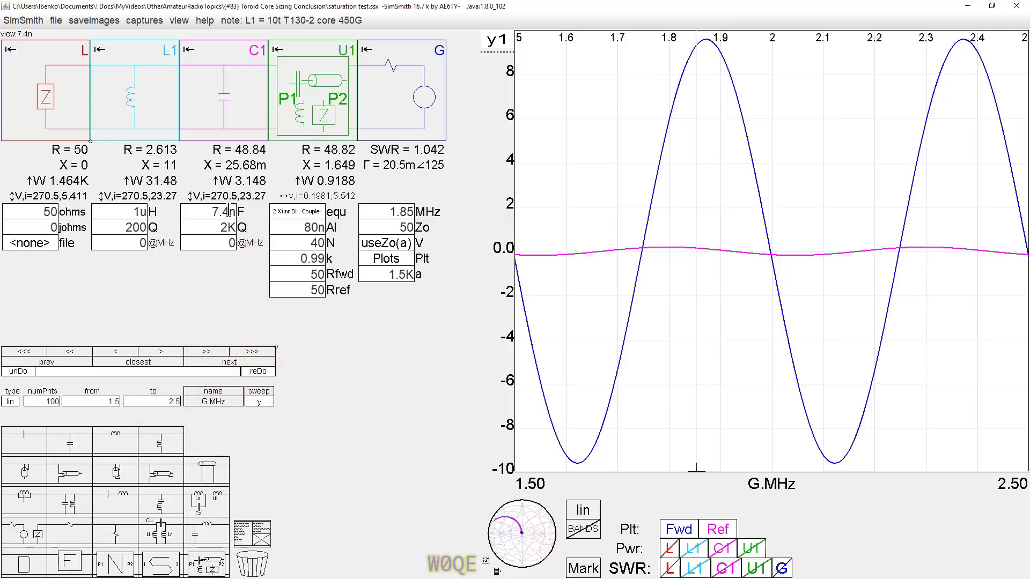
pyautogui.click(783, 569)
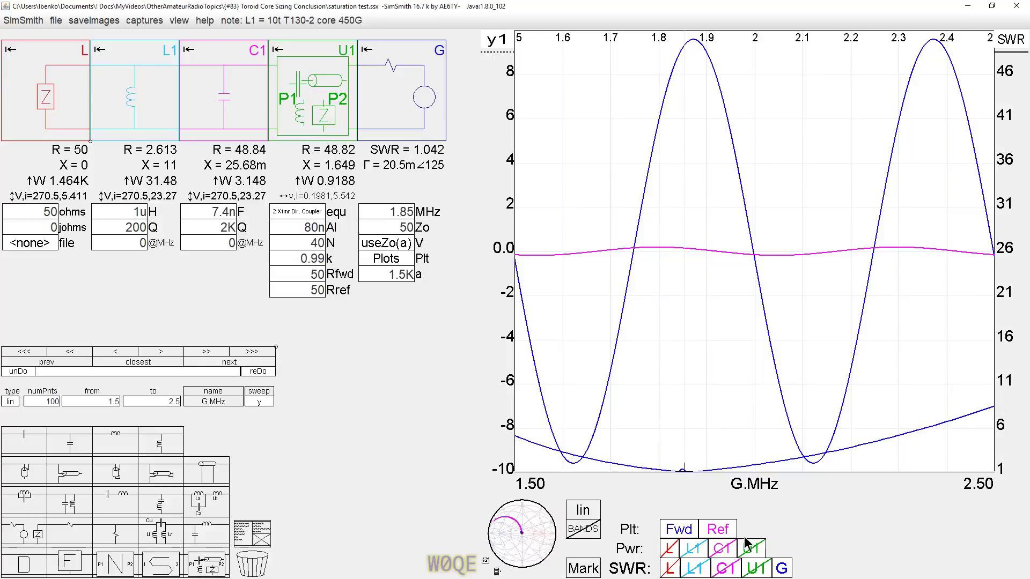
pyautogui.scroll(3, 1008, 458)
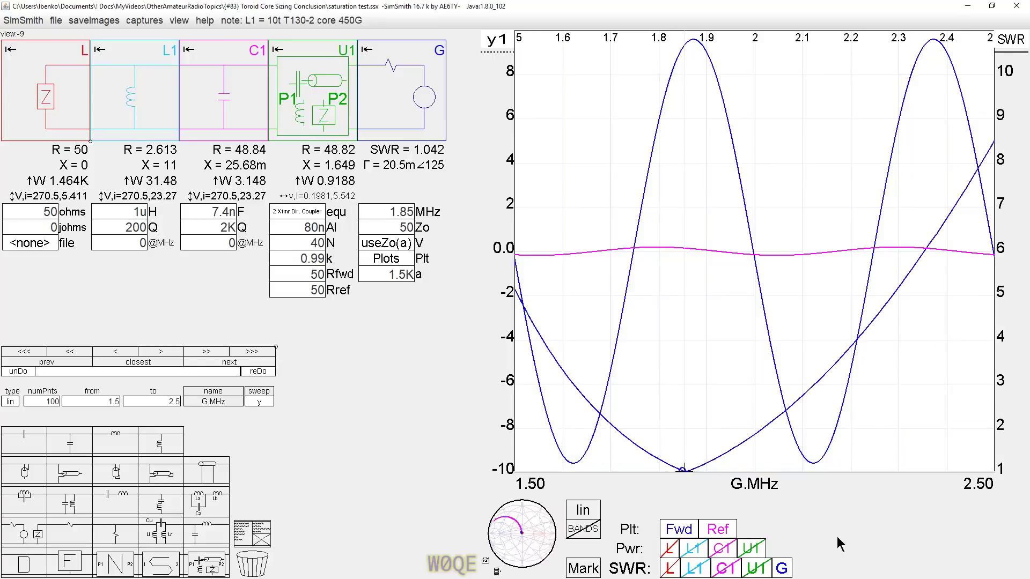
pyautogui.click(782, 569)
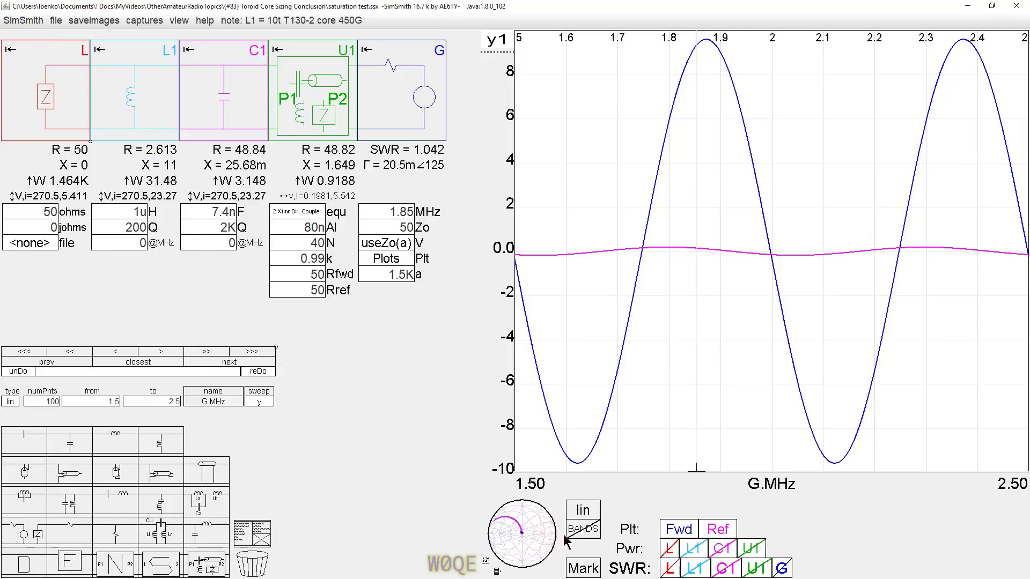
pyautogui.click(541, 534)
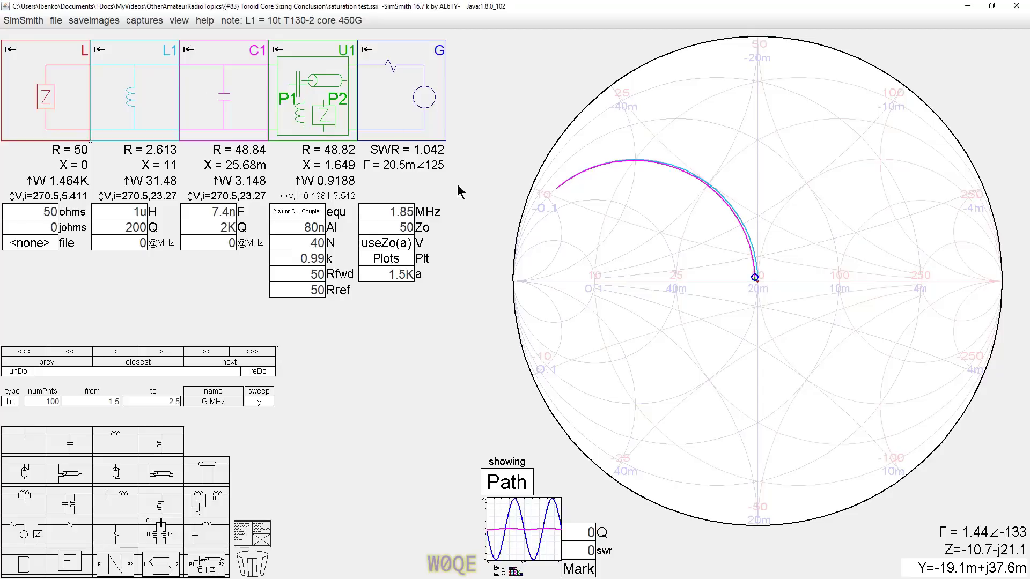
pyautogui.click(515, 525)
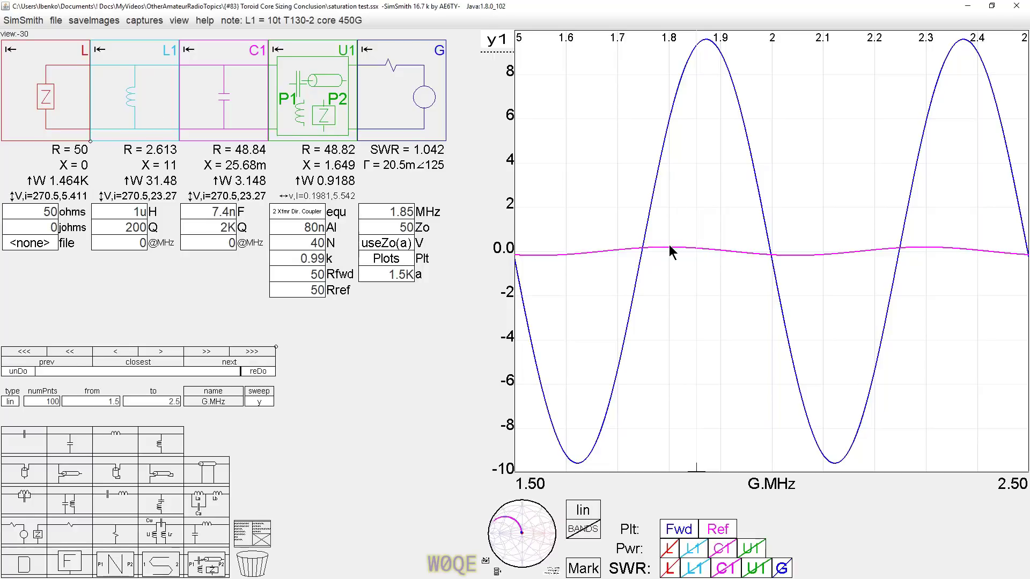
pyautogui.click(132, 213)
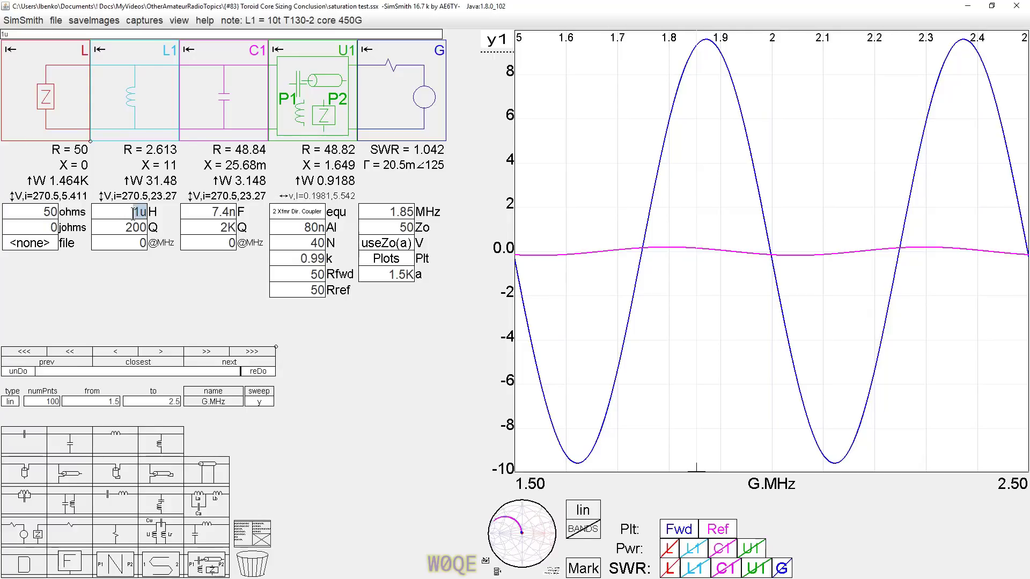
pyautogui.write('900n')
pyautogui.press('Return')
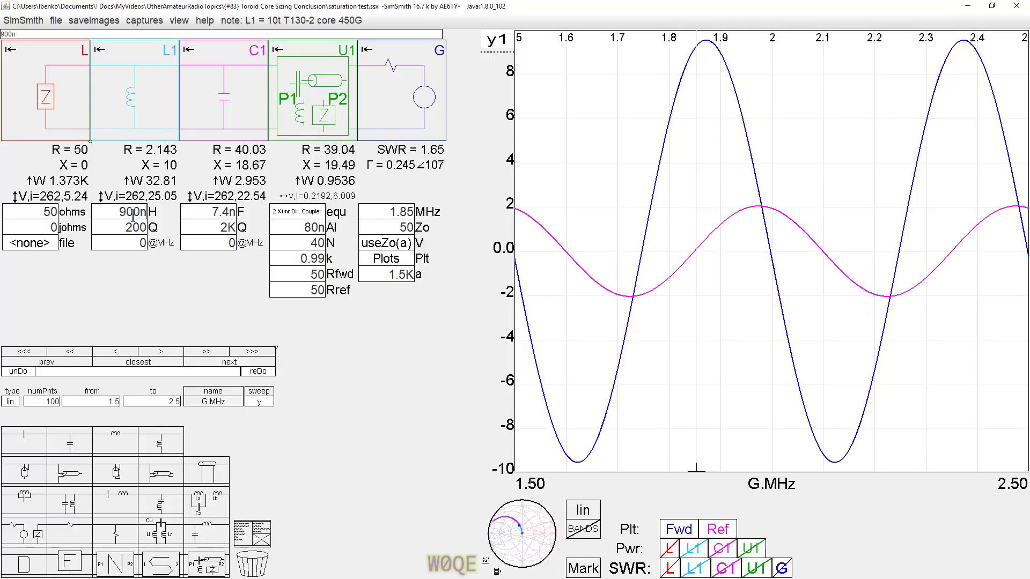
pyautogui.hotkey('ctrl', 'z')
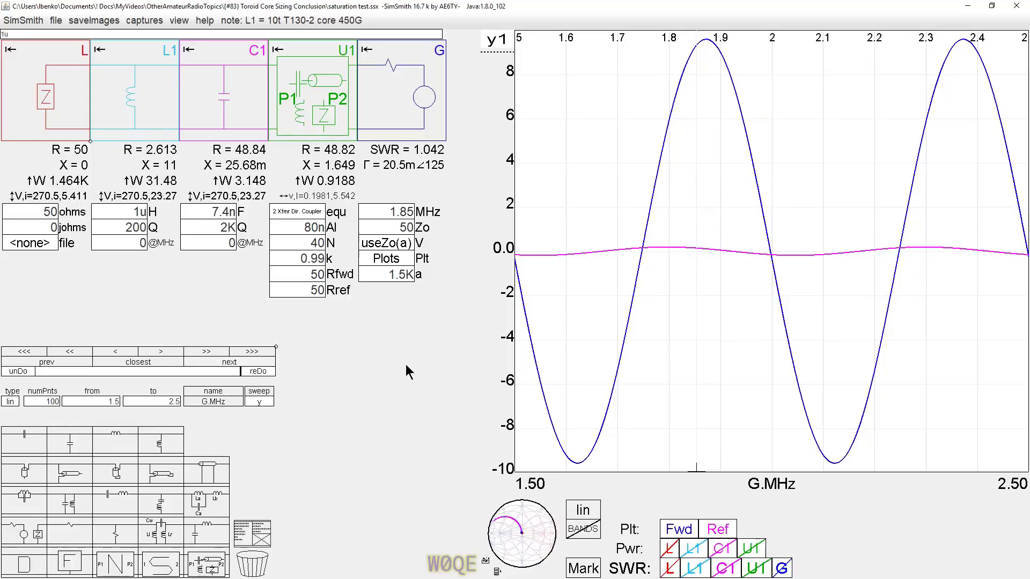